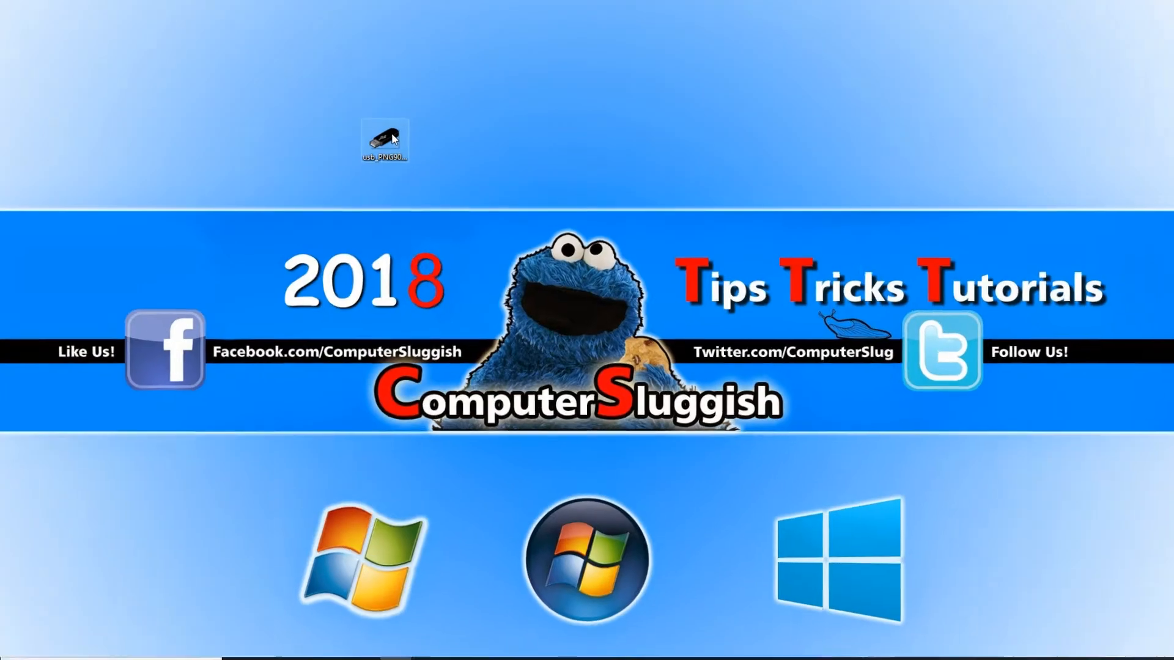
Check the USB image's 'Choose another app' list, then dismiss it without picking one.
{"action": "right_click", "coordinate": [402, 140]}
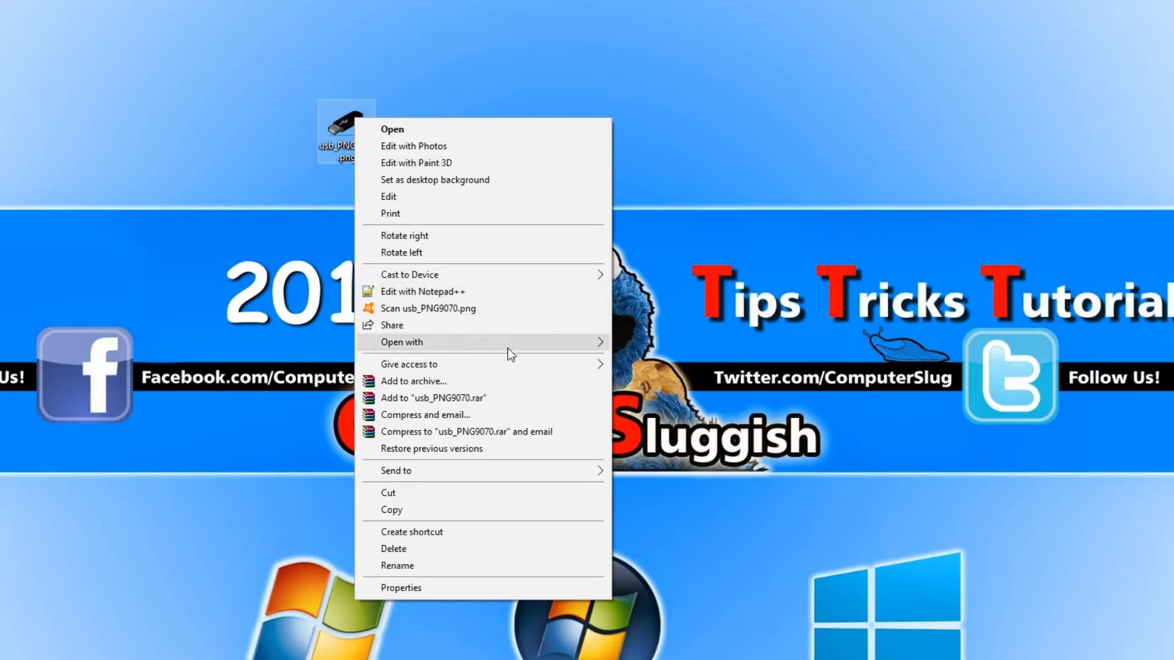
{"action": "mouse_move", "coordinate": [401, 342]}
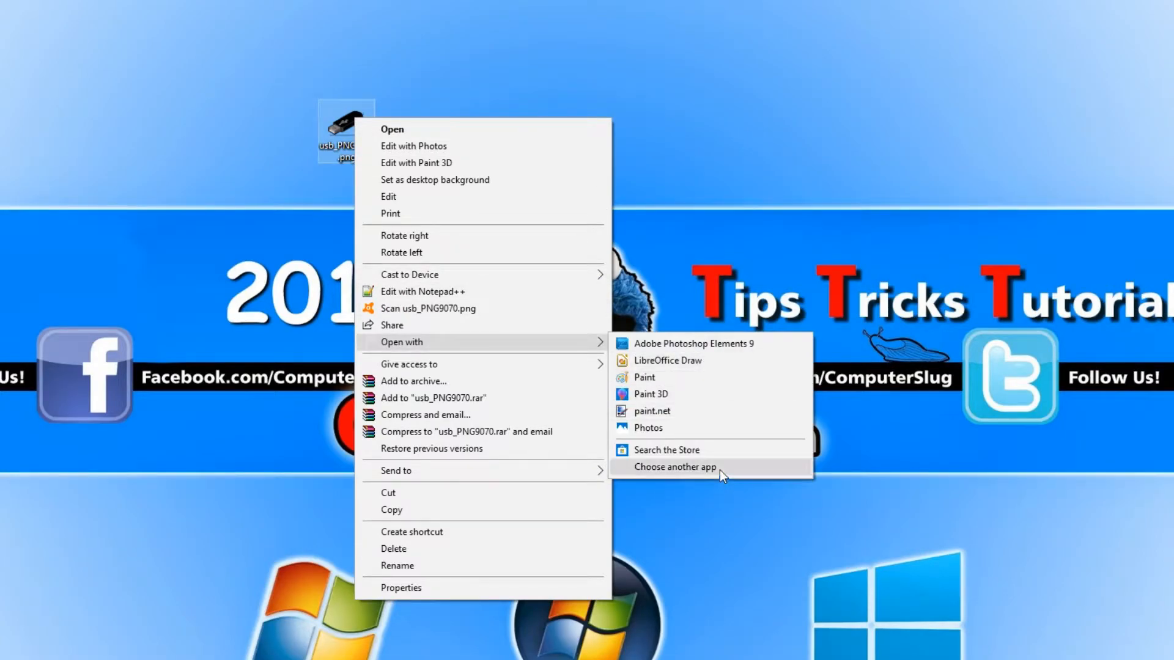
{"action": "left_click", "coordinate": [720, 471]}
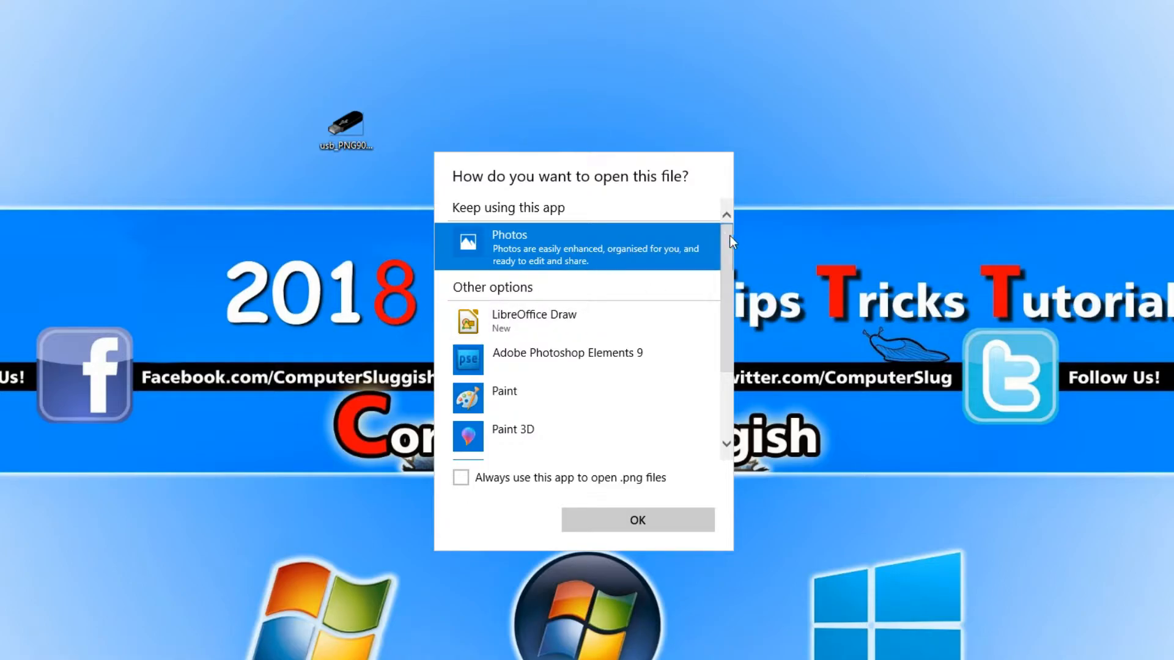
{"action": "scroll", "coordinate": [725, 257], "scroll_direction": "down", "scroll_amount": 3}
{"action": "scroll", "coordinate": [697, 367], "scroll_direction": "up", "scroll_amount": 3}
{"action": "scroll", "coordinate": [647, 302], "scroll_direction": "down", "scroll_amount": 3}
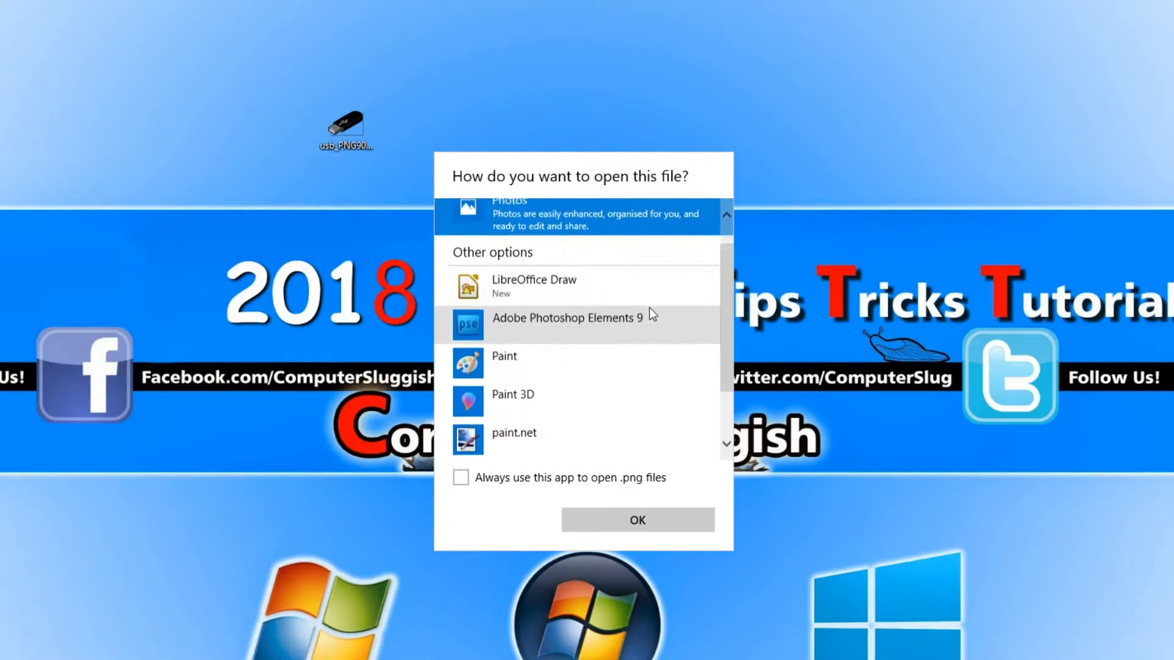
{"action": "scroll", "coordinate": [605, 352], "scroll_direction": "down", "scroll_amount": 2}
{"action": "scroll", "coordinate": [506, 445], "scroll_direction": "up", "scroll_amount": 4}
{"action": "scroll", "coordinate": [593, 347], "scroll_direction": "down", "scroll_amount": 4}
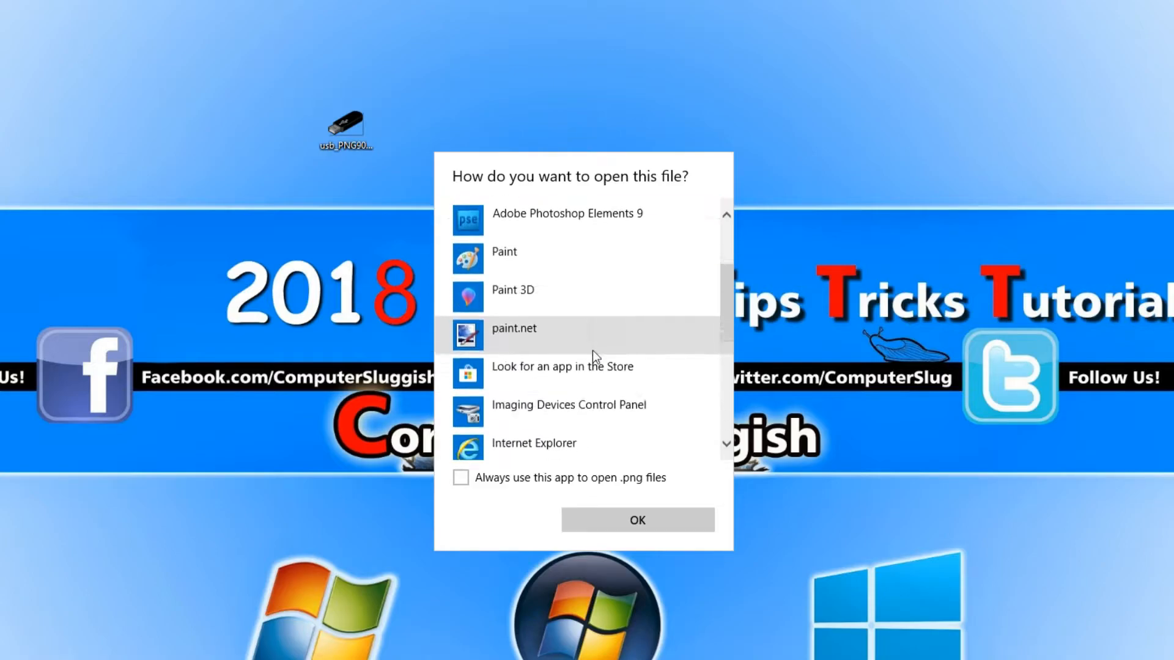
{"action": "scroll", "coordinate": [604, 362], "scroll_direction": "down", "scroll_amount": 4}
{"action": "scroll", "coordinate": [617, 353], "scroll_direction": "down", "scroll_amount": 2}
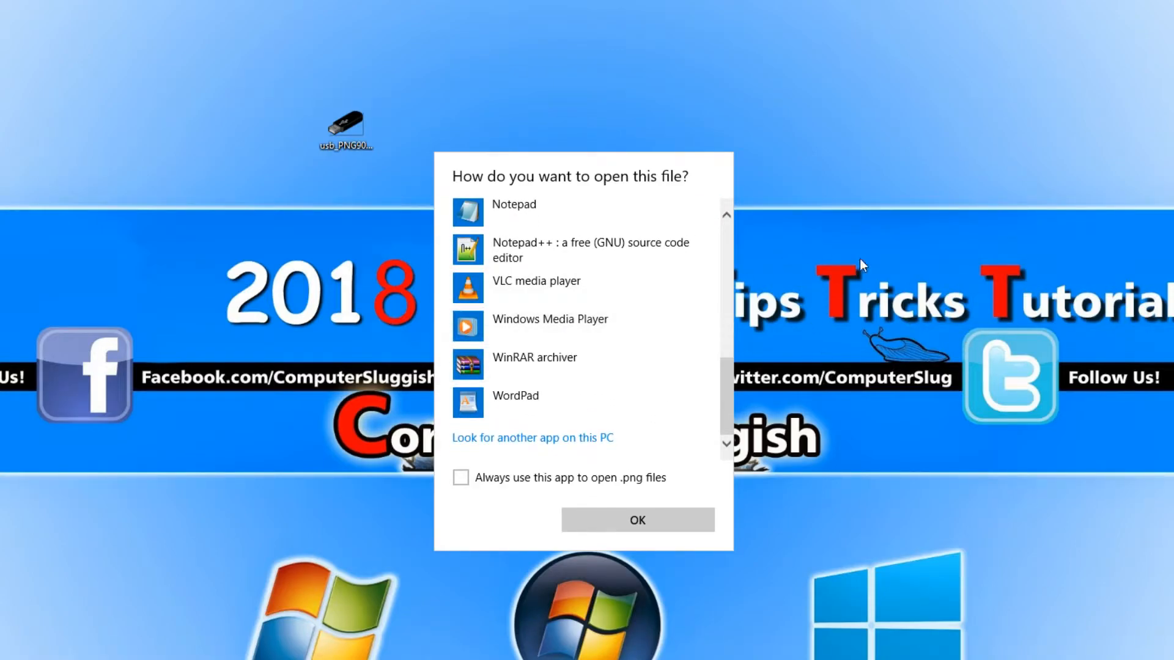
{"action": "left_click", "coordinate": [880, 183]}
Create New Text Document.txt on the desktop with the default name and open it for editing.
{"action": "right_click", "coordinate": [77, 85]}
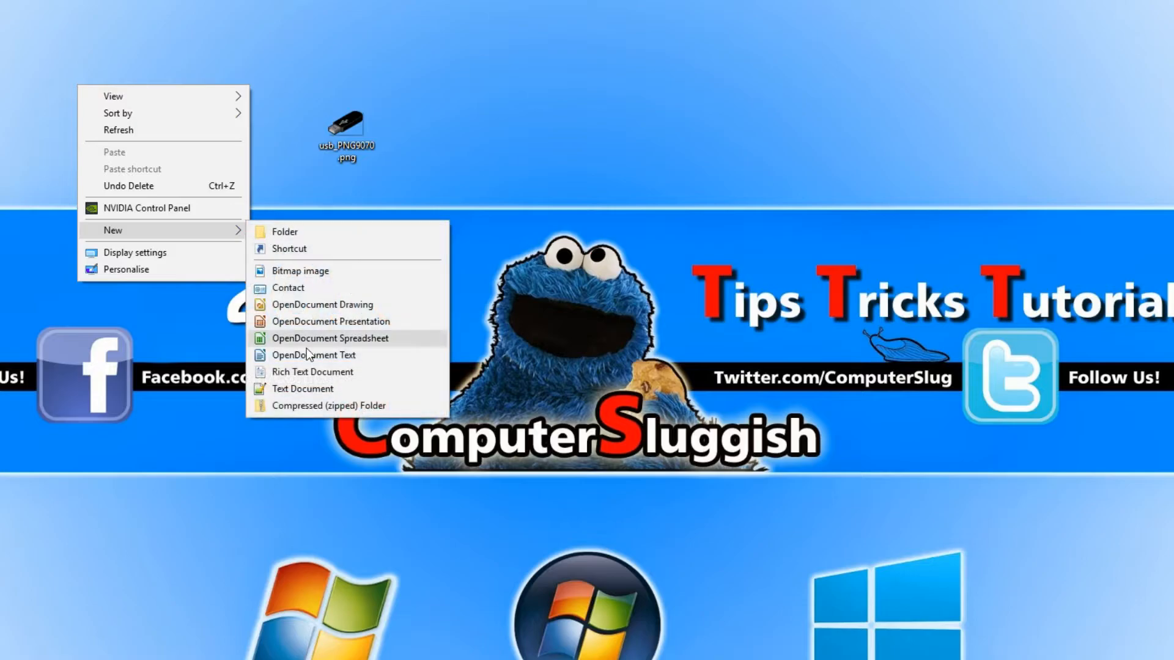
{"action": "left_click", "coordinate": [295, 389]}
{"action": "left_click", "coordinate": [128, 131]}
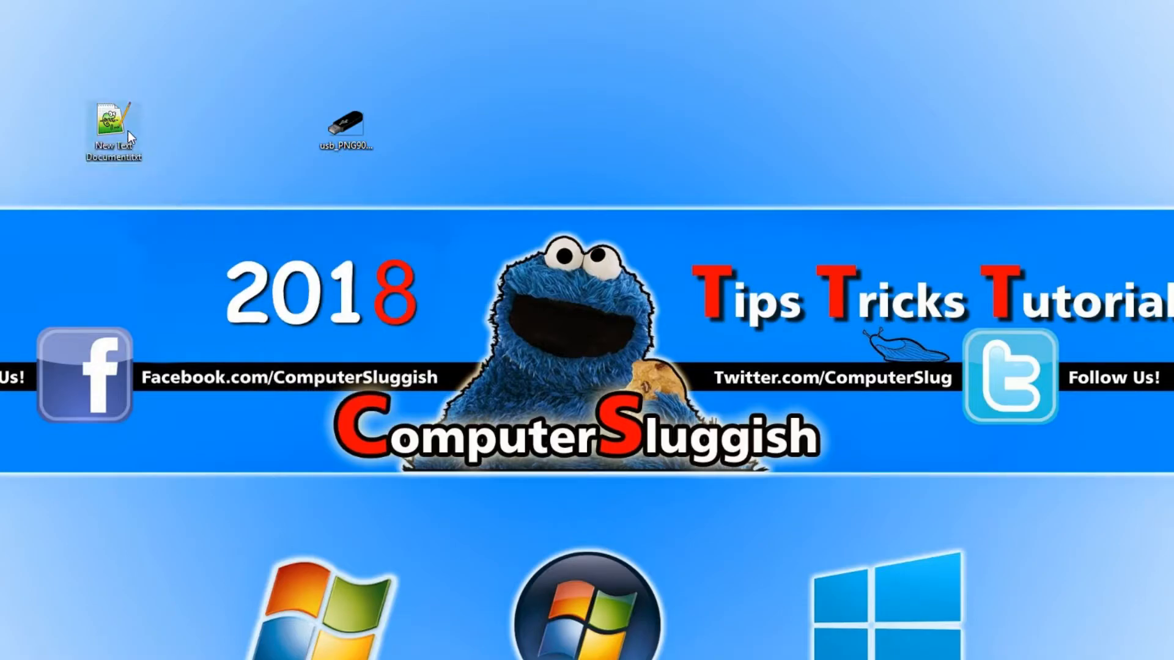
{"action": "right_click", "coordinate": [115, 122]}
{"action": "left_click", "coordinate": [171, 150]}
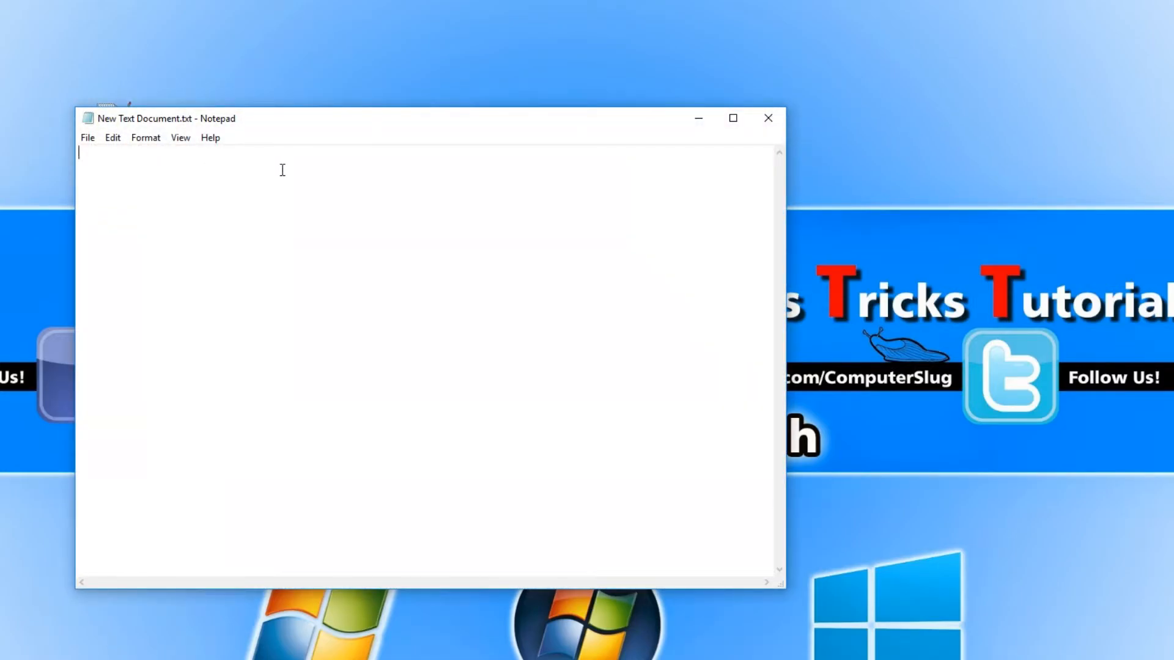
Paste the registry entries mapping image extensions to PhotoViewer.FileAssoc.Tiff into the document.
{"action": "key", "text": "ctrl+v"}
{"action": "scroll", "coordinate": [294, 325], "scroll_direction": "up", "scroll_amount": 5}
{"action": "scroll", "coordinate": [303, 275], "scroll_direction": "down", "scroll_amount": 5}
{"action": "scroll", "coordinate": [377, 303], "scroll_direction": "up", "scroll_amount": 3}
{"action": "scroll", "coordinate": [378, 303], "scroll_direction": "down", "scroll_amount": 3}
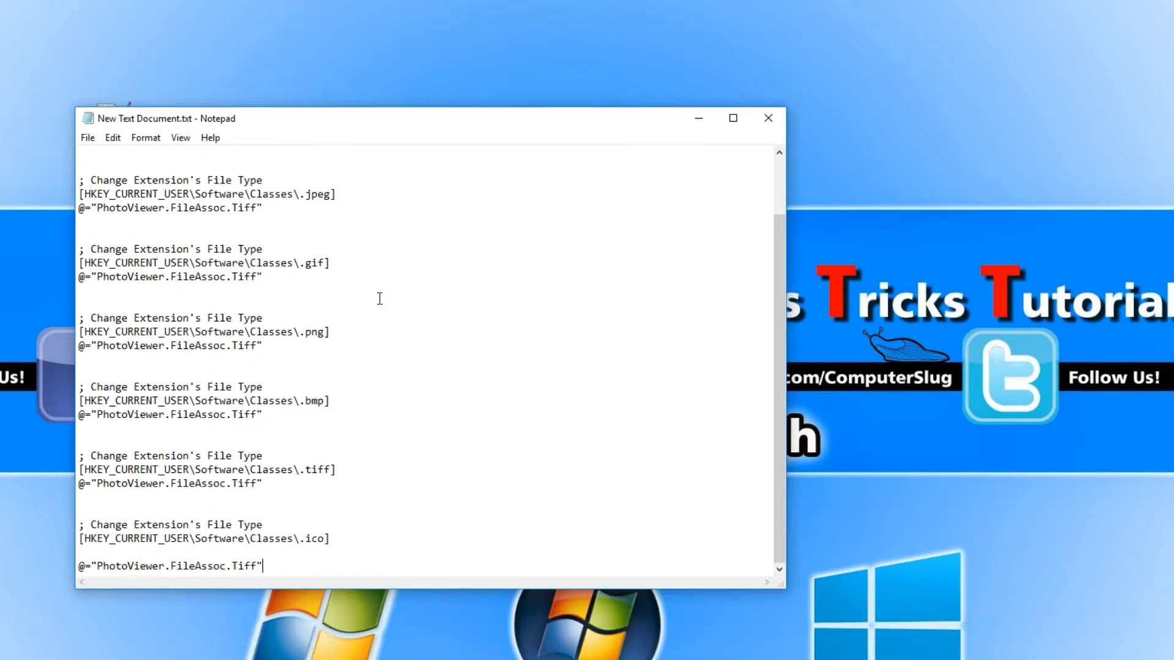
{"action": "scroll", "coordinate": [378, 302], "scroll_direction": "up", "scroll_amount": 3}
Save the document on the desktop as New Text Document.reg with type All Files, then close Notepad.
{"action": "left_click", "coordinate": [88, 138]}
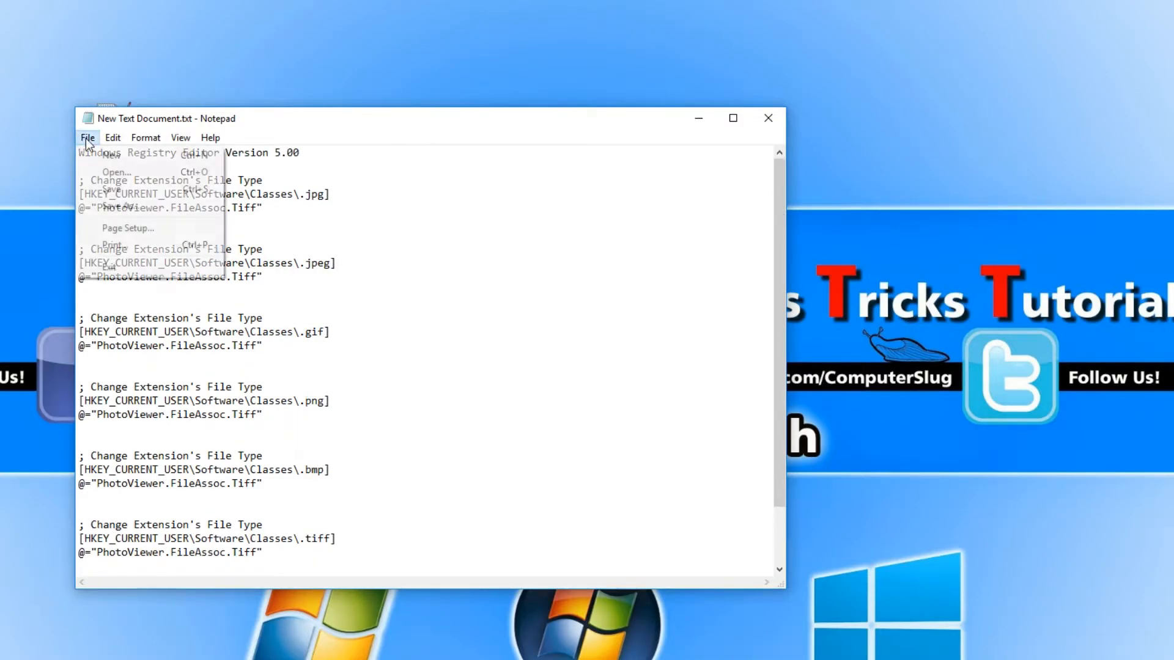
{"action": "left_click", "coordinate": [112, 205]}
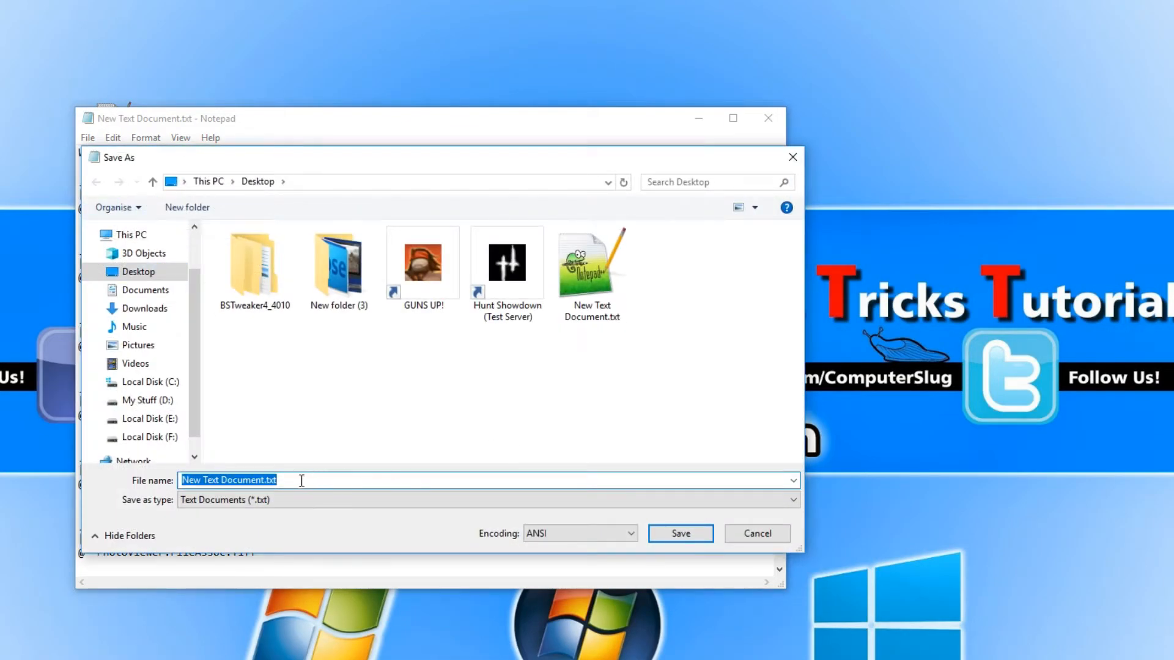
{"action": "left_click", "coordinate": [289, 480]}
{"action": "key", "text": "BackSpace"}
{"action": "key", "text": "BackSpace"}
{"action": "key", "text": "BackSpace"}
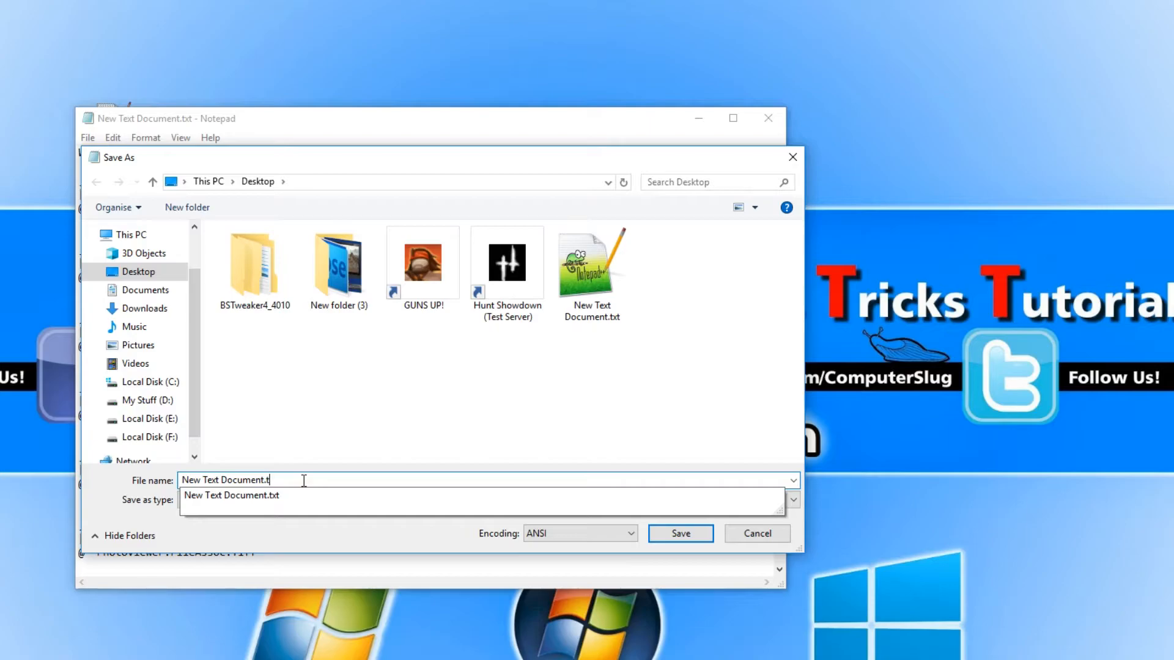
{"action": "type", "text": "reg"}
{"action": "left_click", "coordinate": [240, 499]}
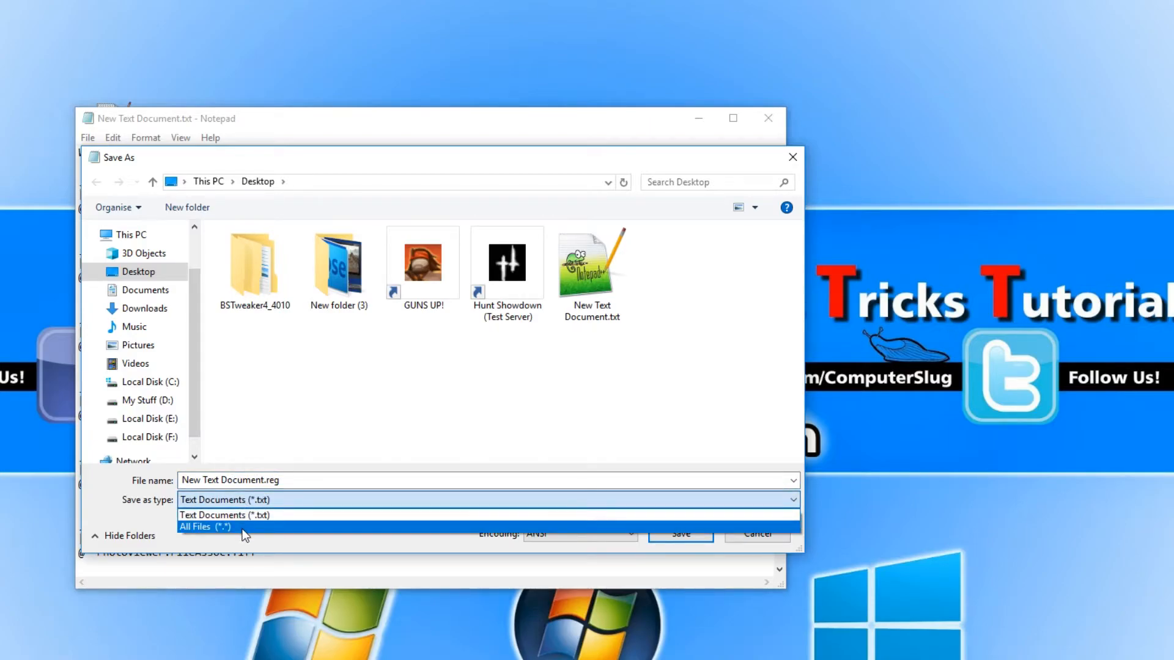
{"action": "left_click", "coordinate": [242, 527]}
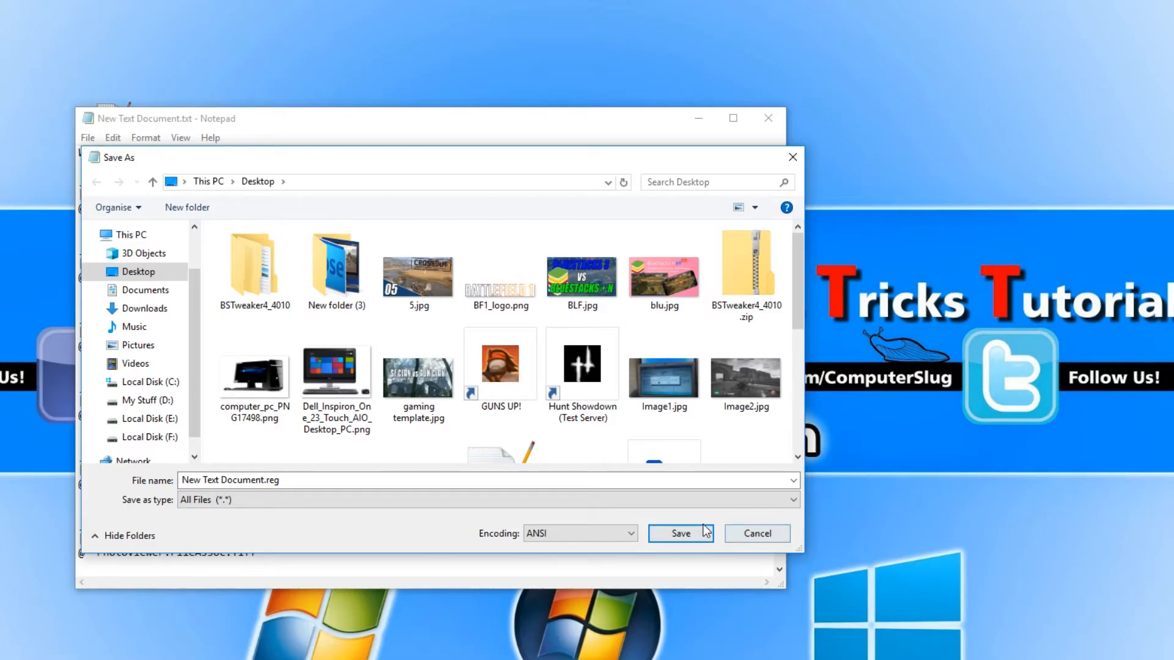
{"action": "left_click", "coordinate": [680, 532]}
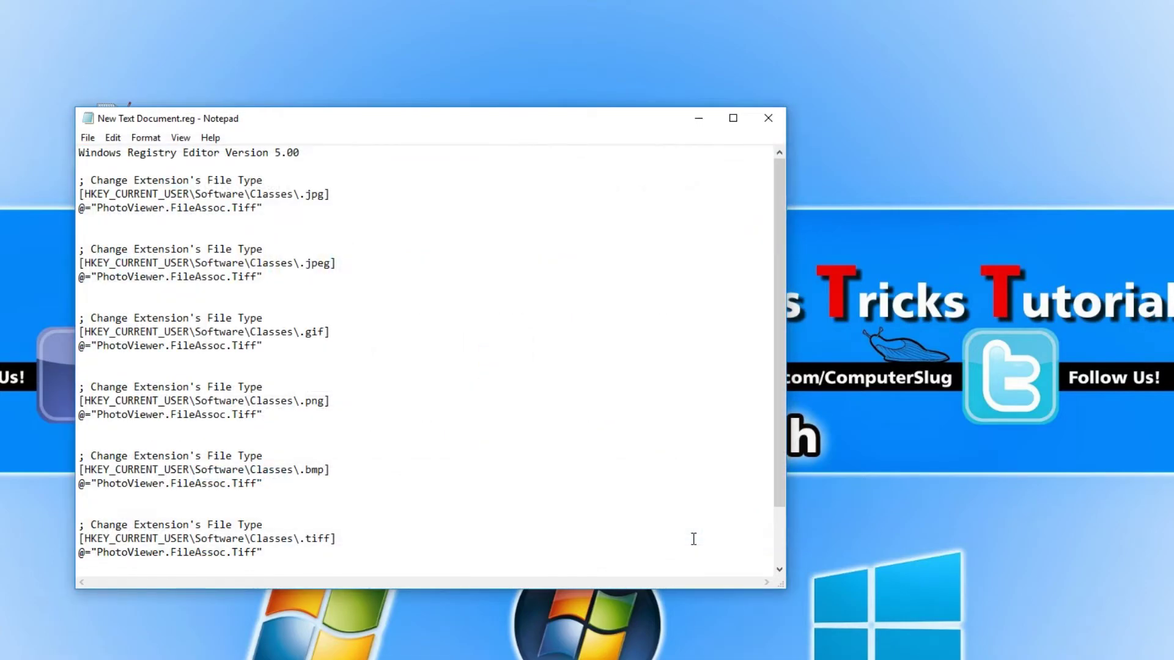
{"action": "left_click", "coordinate": [767, 119]}
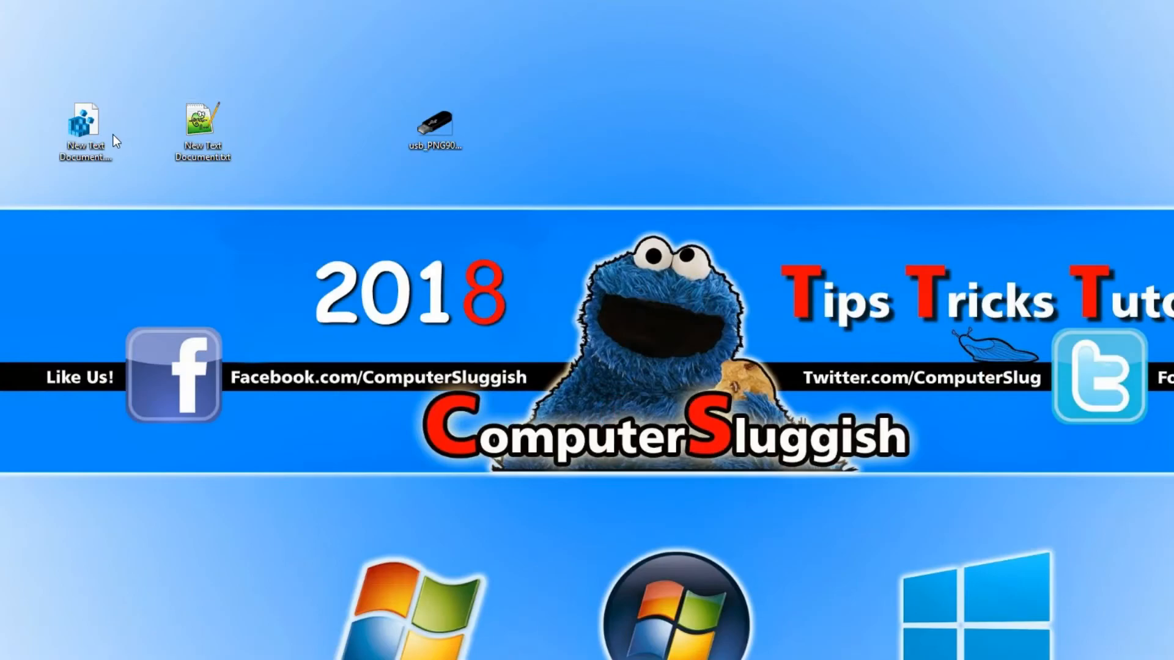
Run New Text Document.reg and confirm merging its keys and values into the registry.
{"action": "double_click", "coordinate": [98, 132]}
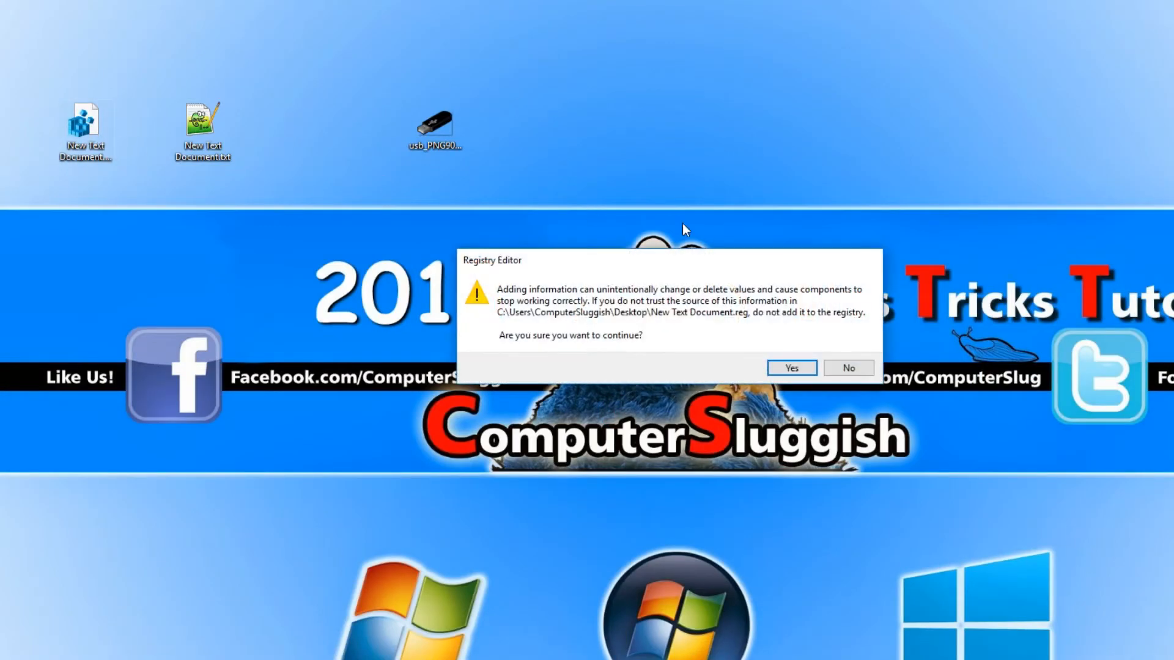
{"action": "left_click", "coordinate": [793, 368]}
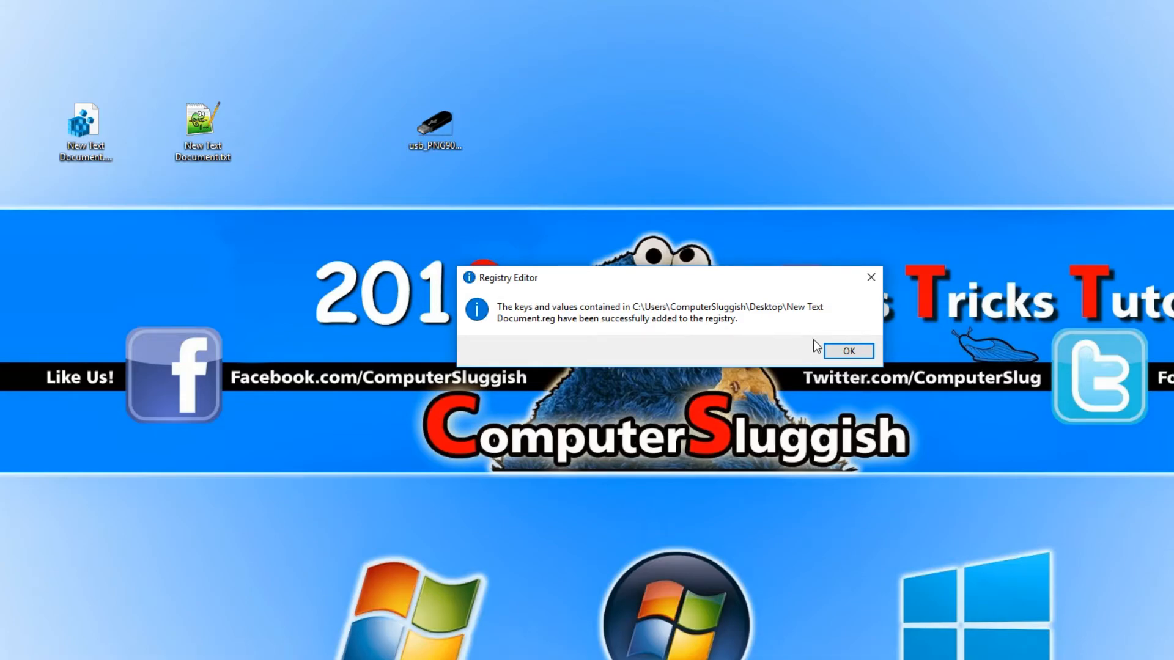
{"action": "left_click", "coordinate": [842, 351]}
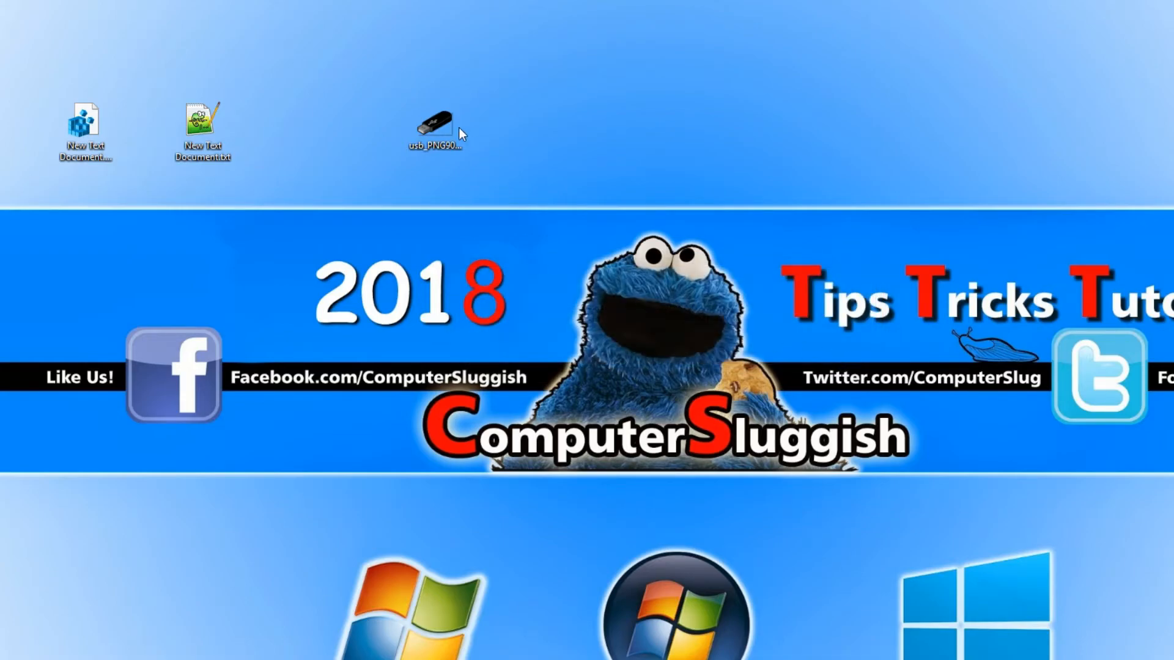
Open usb_PNG9070.png with Windows Photo Viewer, set to always use it for .png files.
{"action": "right_click", "coordinate": [438, 122]}
{"action": "mouse_move", "coordinate": [513, 342]}
{"action": "left_click", "coordinate": [769, 485]}
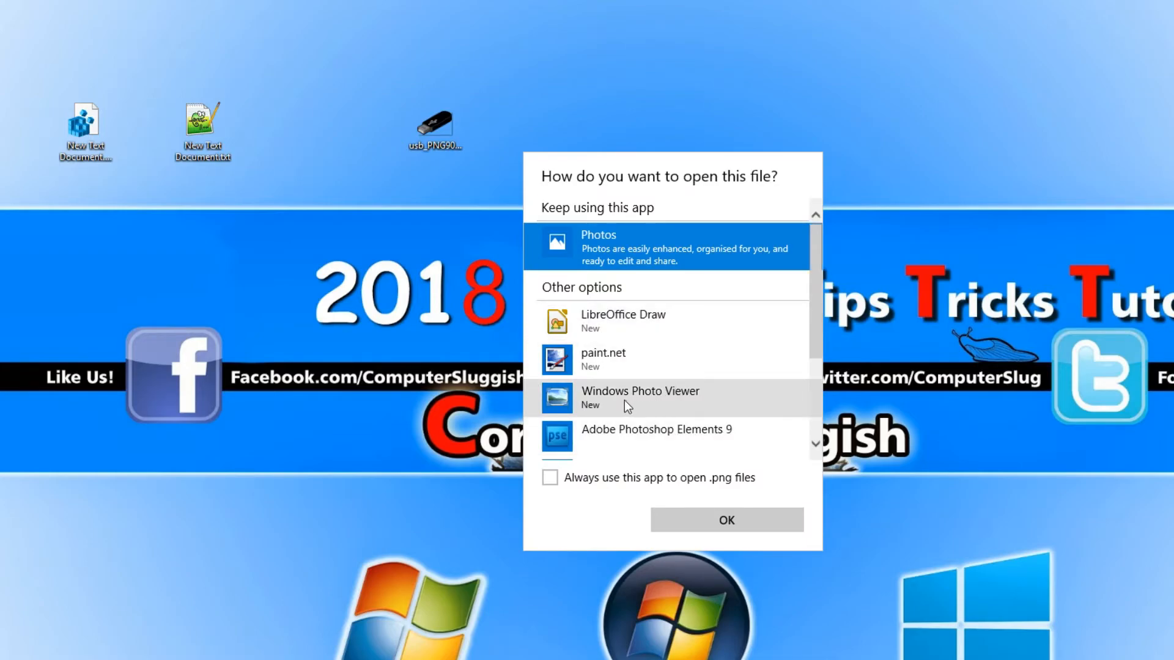
{"action": "left_click", "coordinate": [669, 395]}
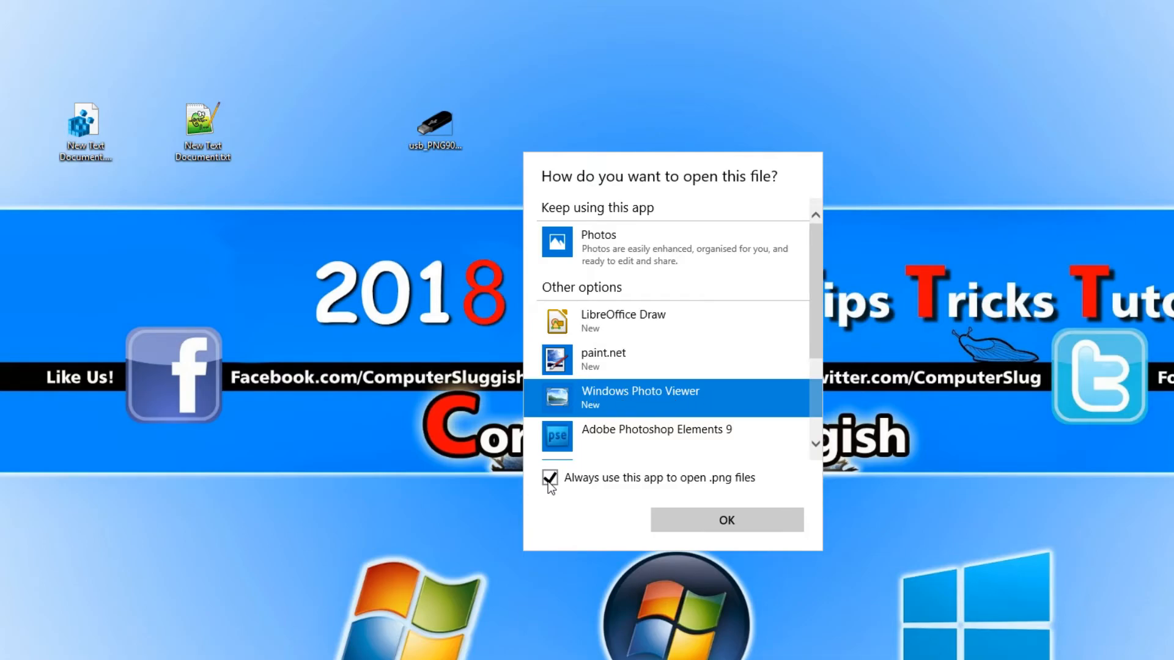
{"action": "left_click", "coordinate": [719, 524]}
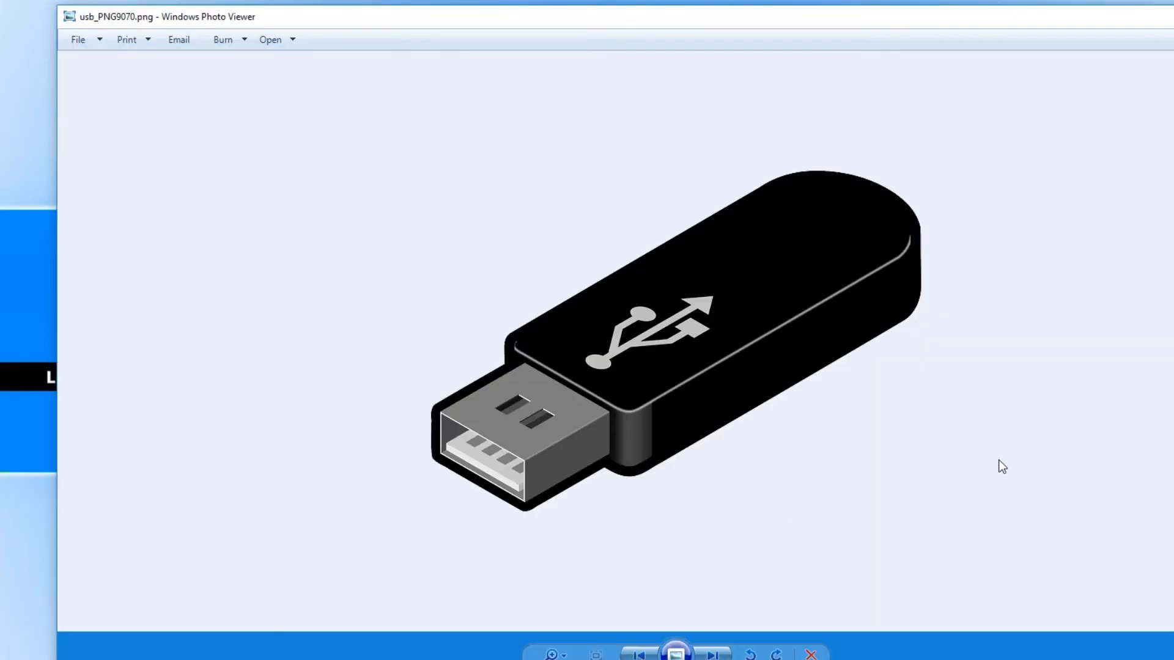